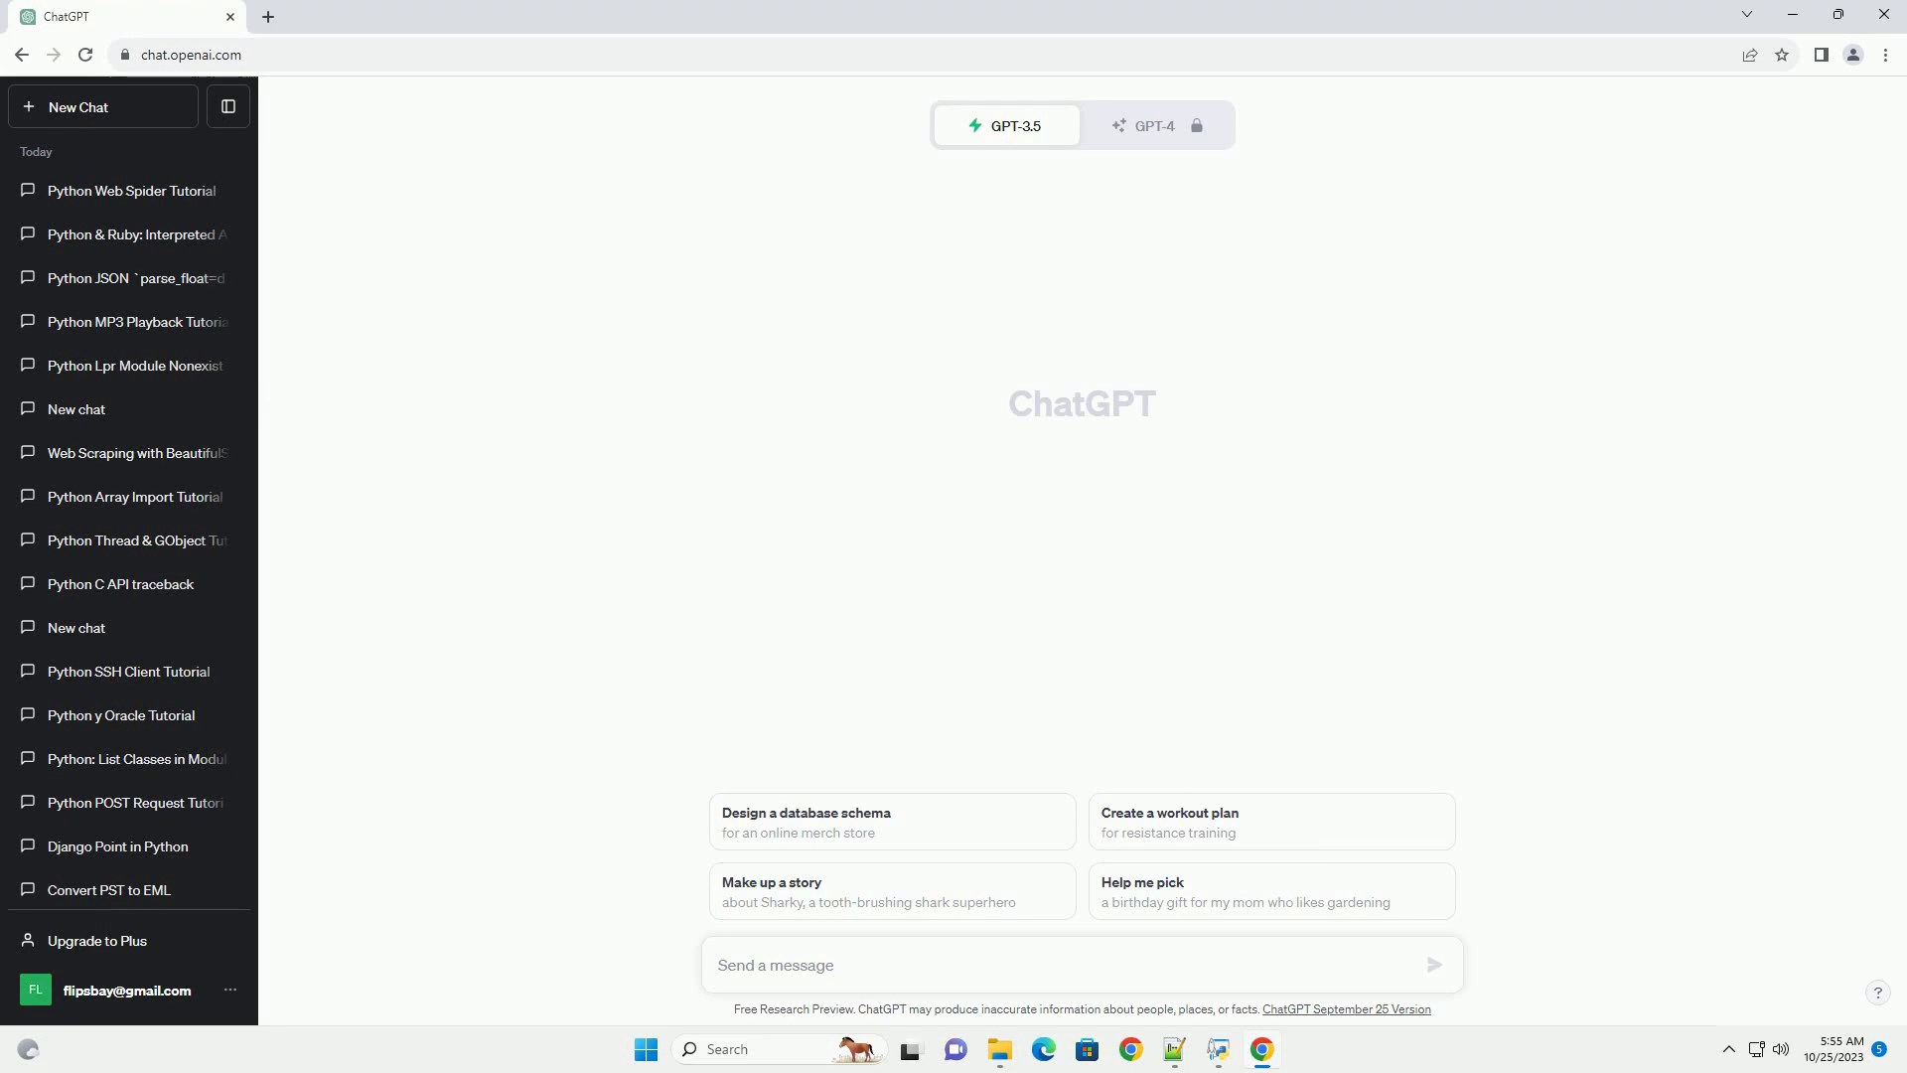
- Paste and submit the prompt for a tutorial on Django sorl-thumbnail bulk generation memory errors with code
type("write an informative tutorial about Django / Python / PIL / sorl-thumbnail generation in bulk - memory error with code example")
key("Return")
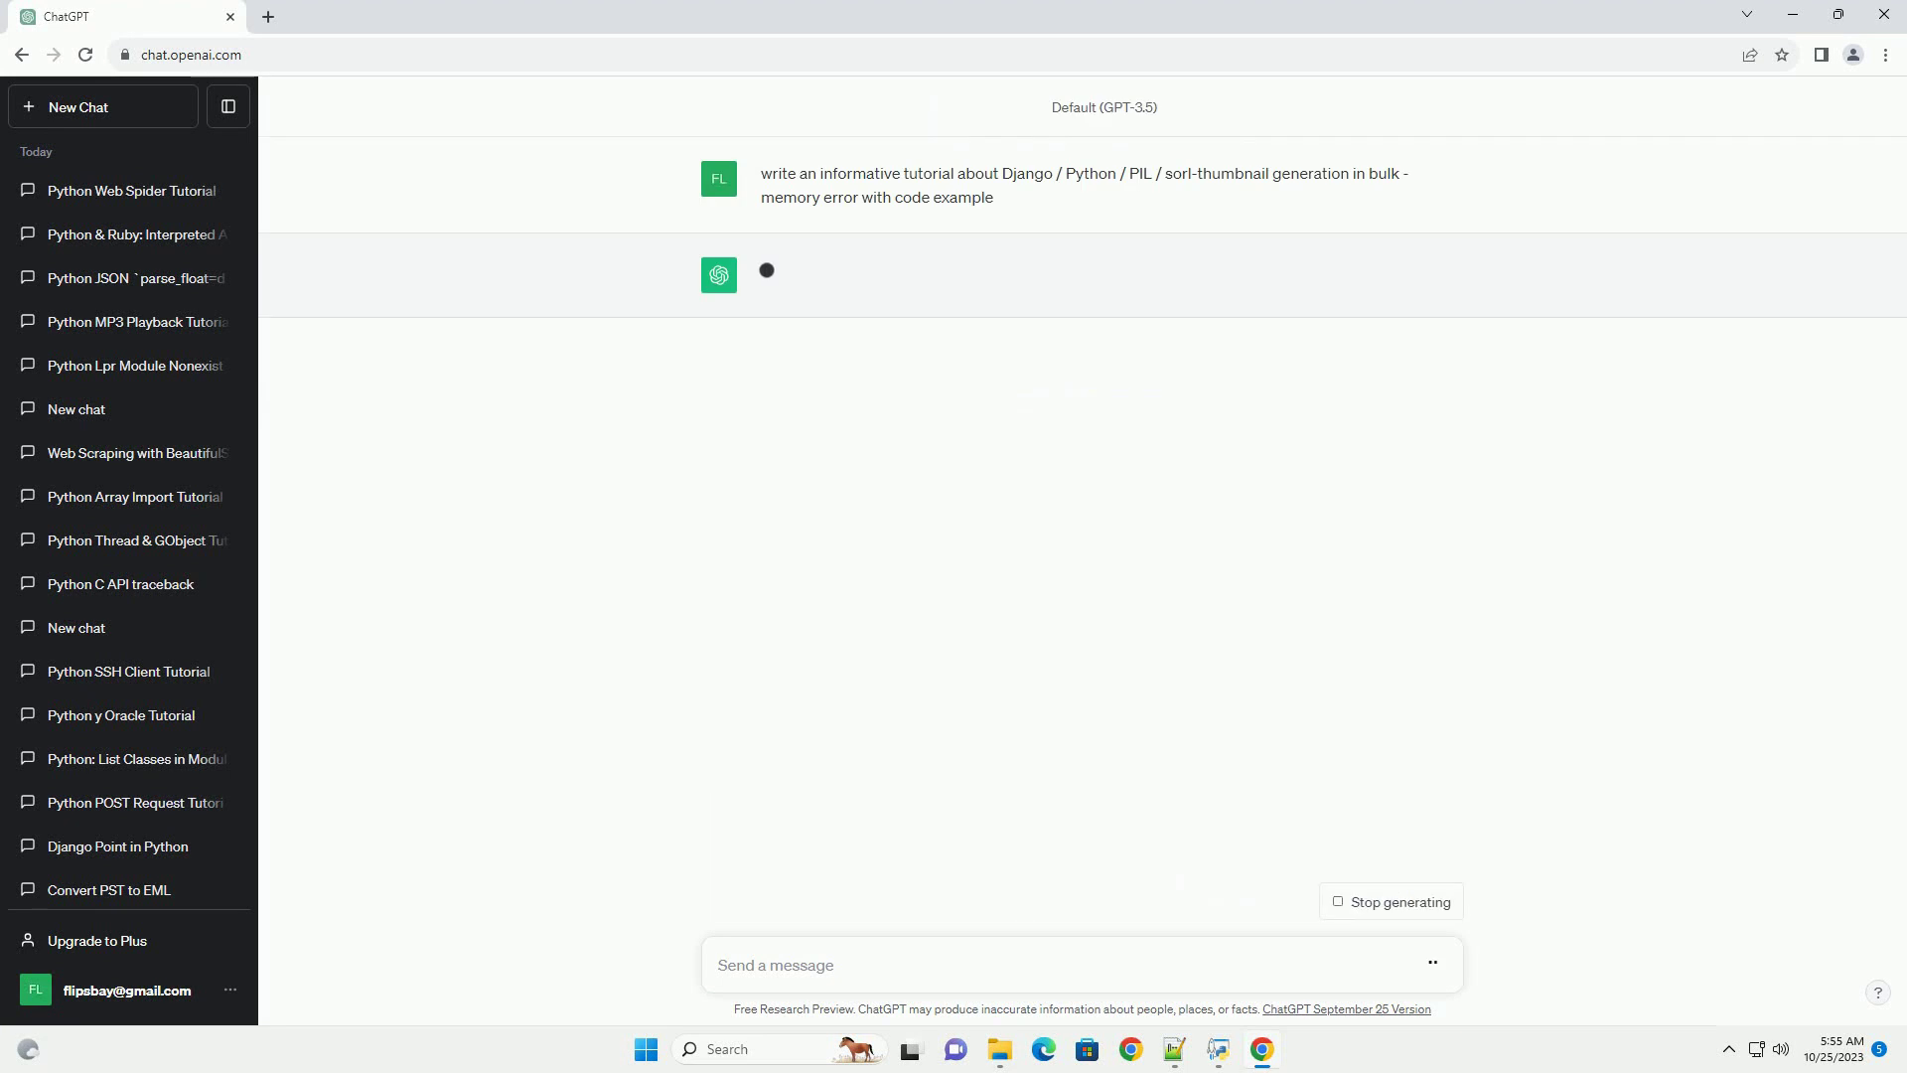